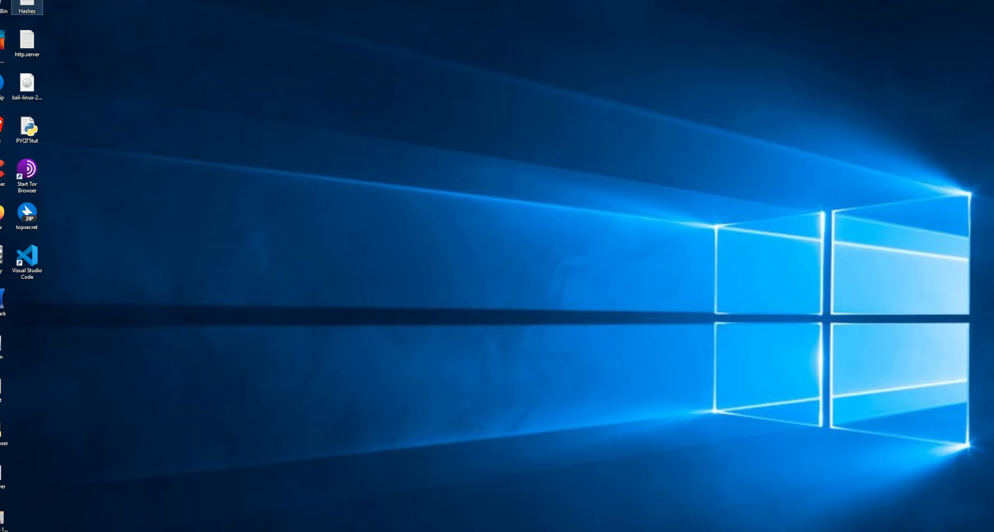
Open the virtual machine's settings and show the options of its NVMe hard disk.
left_click(3, 0)
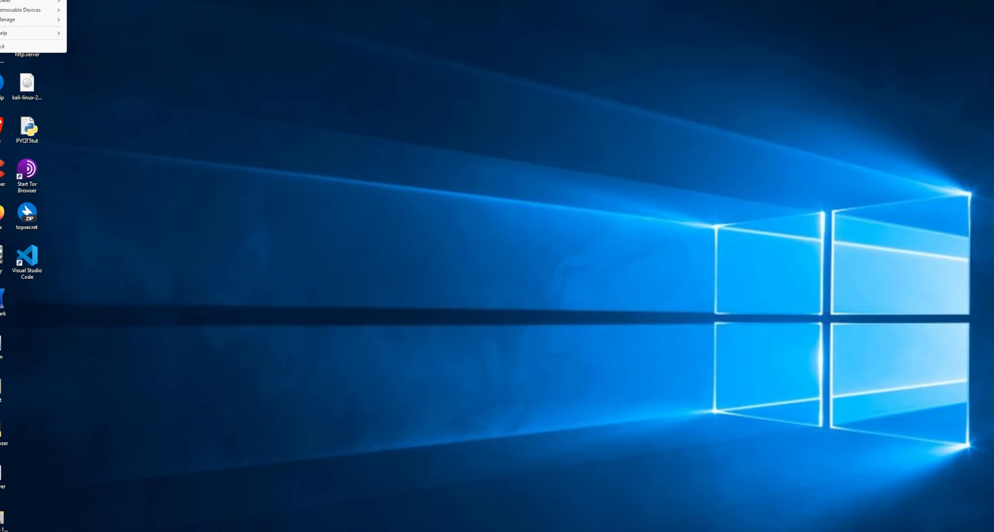
mouse_move(5, 21)
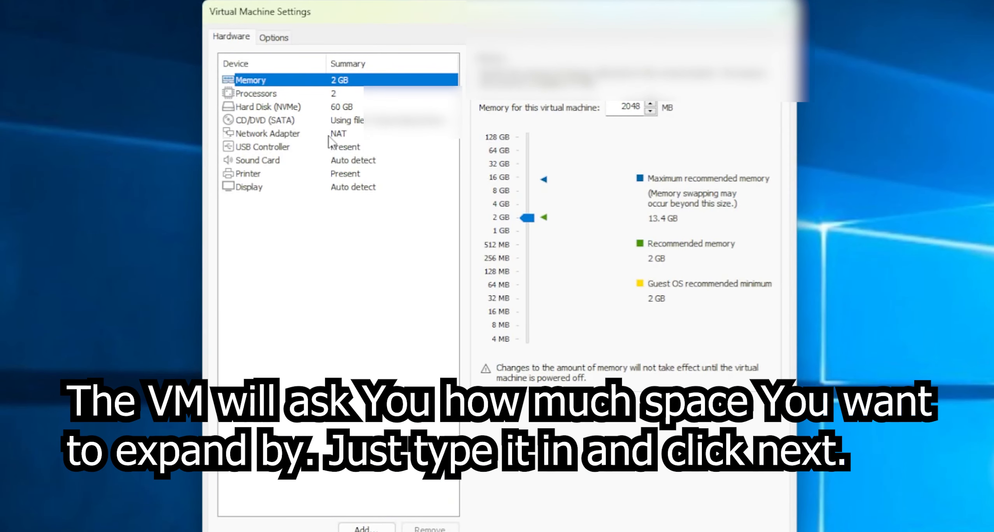
left_click(321, 109)
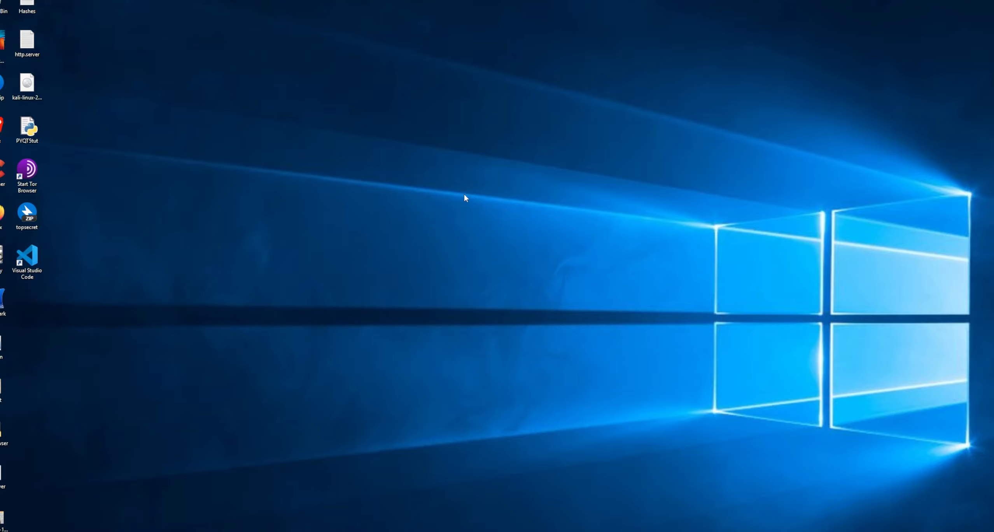
Search Windows for "disk", open Disk Management, and inspect the EFI and C: partitions on Disk 0.
key("super")
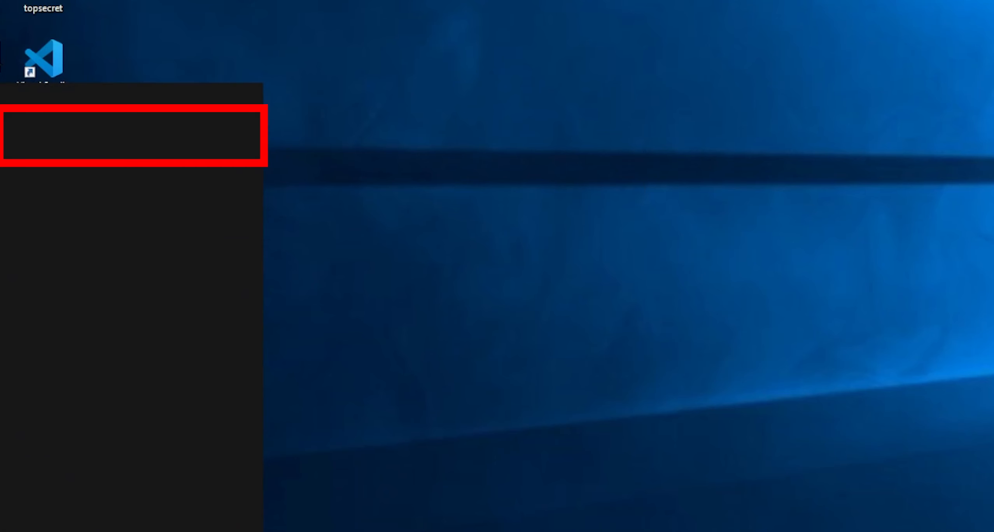
type("disk")
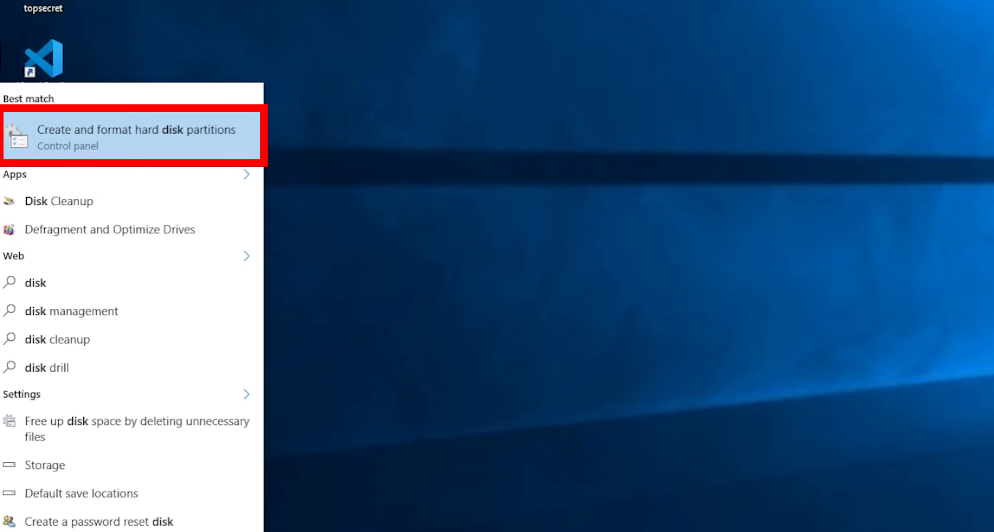
key("Return")
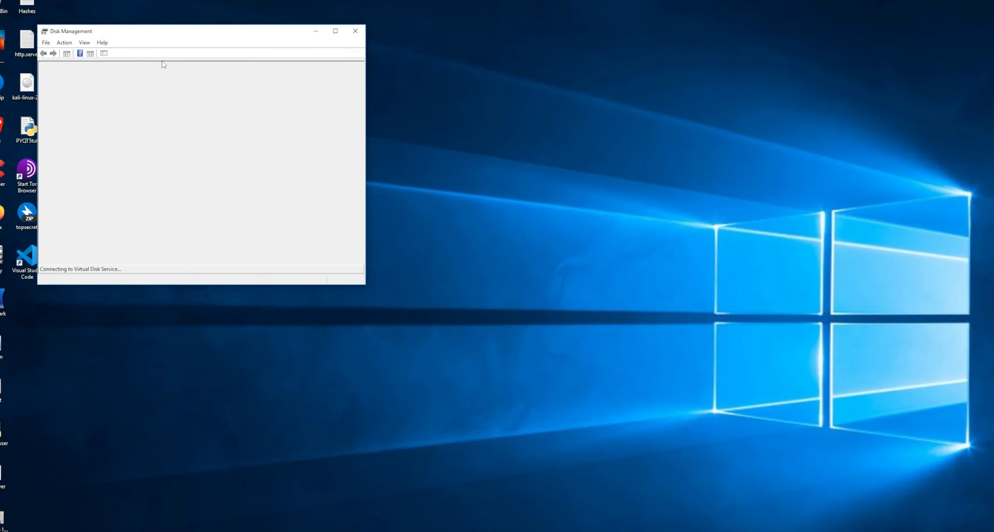
left_click_drag(99, 37, 374, 121)
left_click(405, 206)
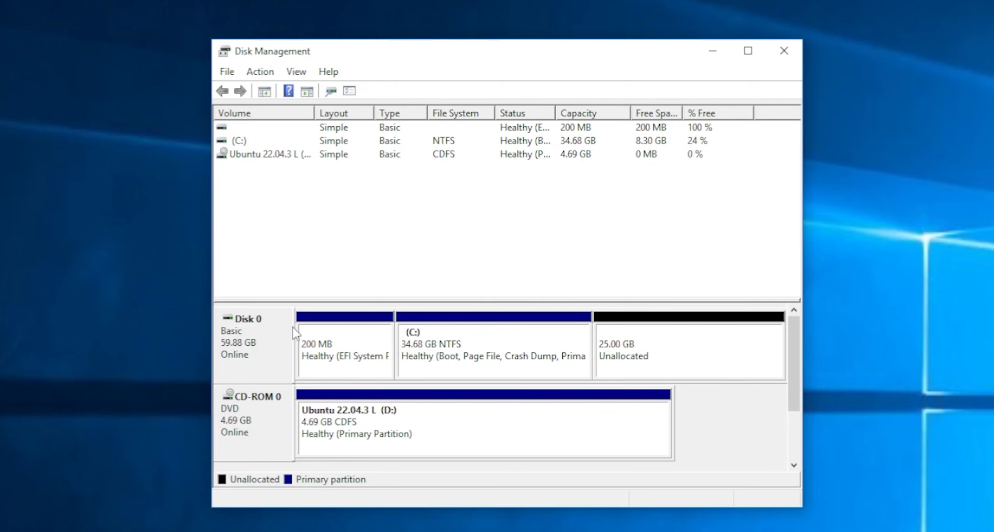
left_click(307, 362)
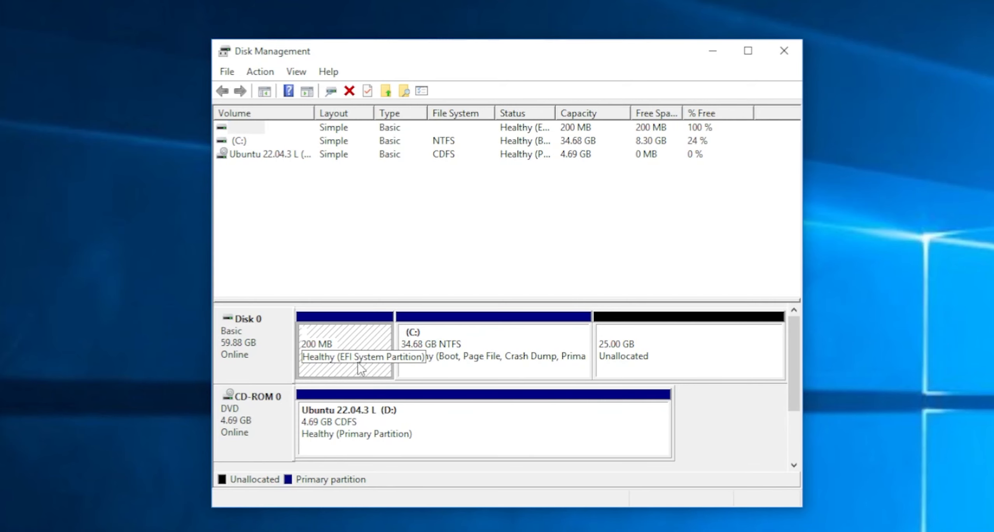
left_click(473, 363)
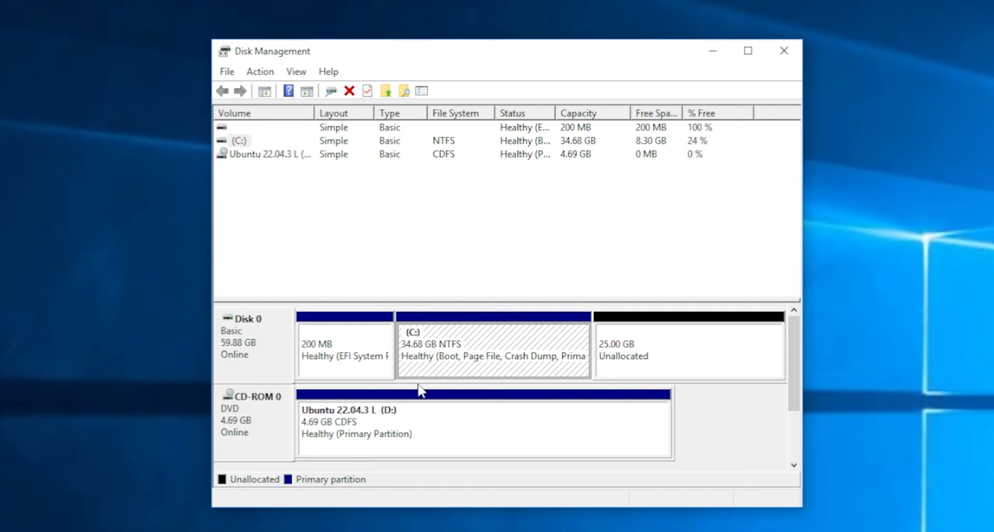
right_click(633, 344)
left_click(695, 354)
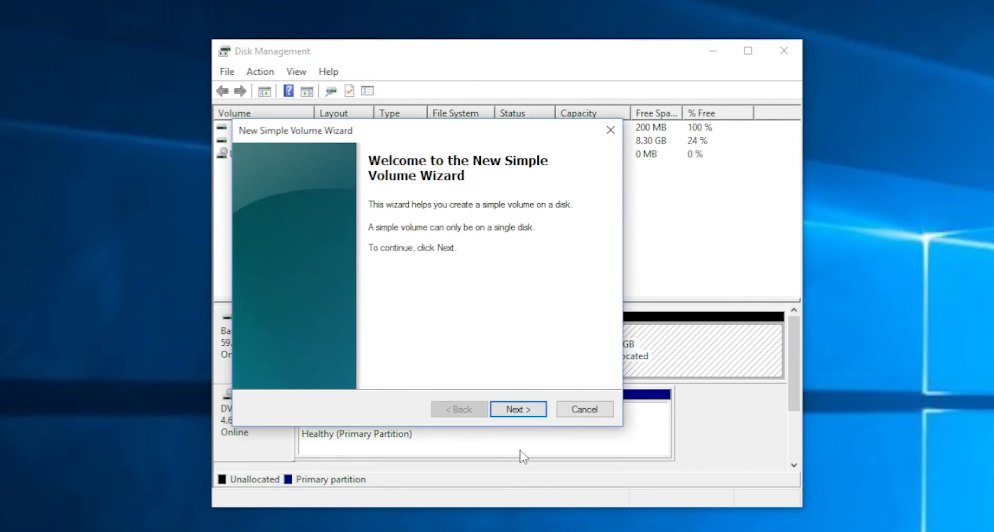
left_click(518, 410)
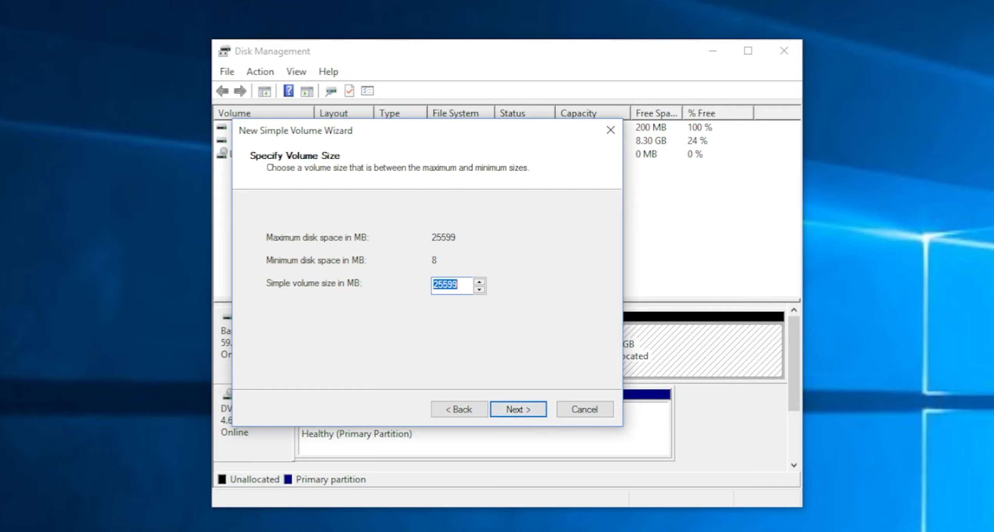
left_click(585, 418)
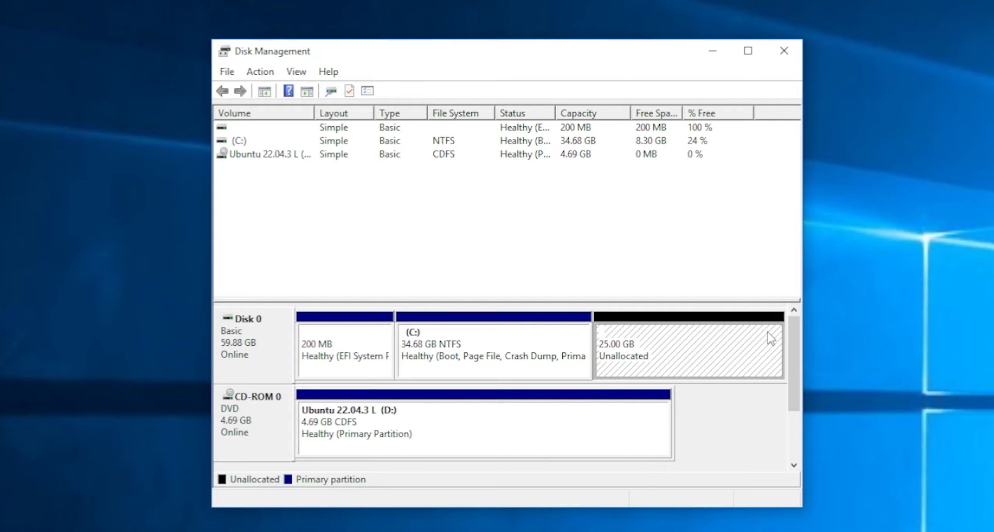
left_click(565, 199)
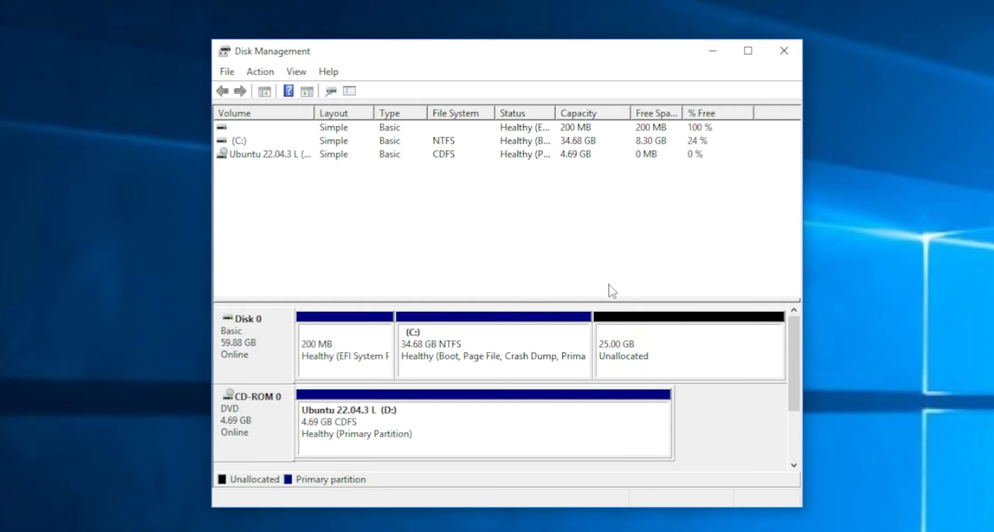
Start a new simple volume on Disk 0's unallocated space, using the full 25599 MB and assigning drive letter G.
right_click(647, 342)
left_click(672, 353)
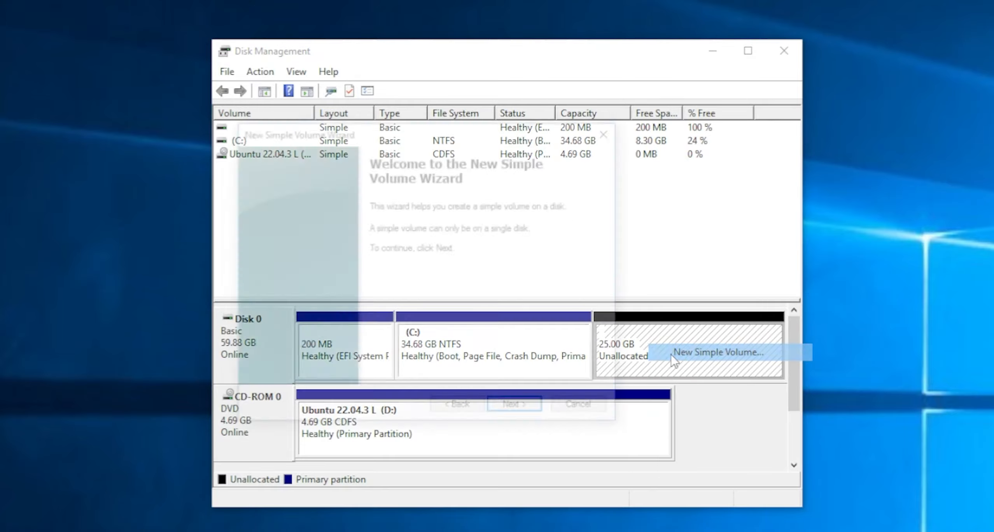
left_click(518, 409)
left_click(521, 411)
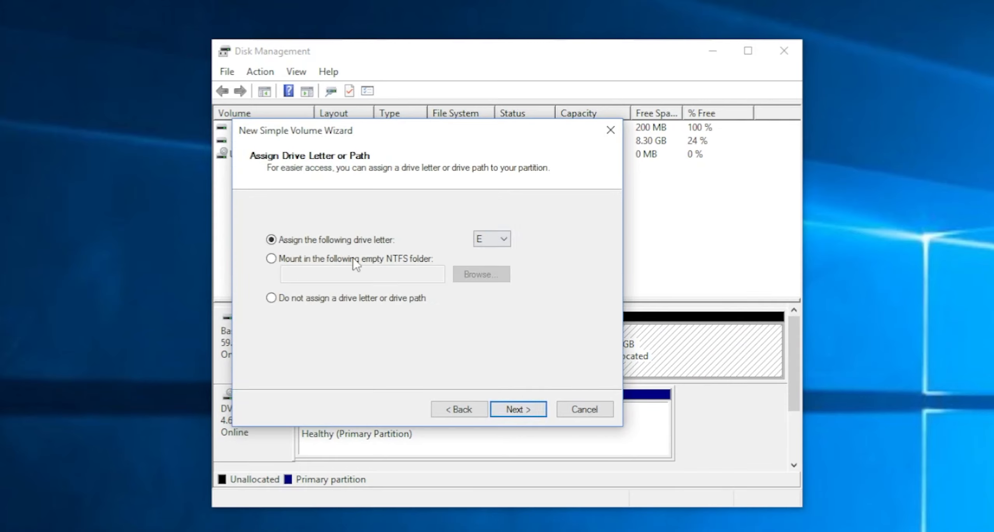
left_click(505, 239)
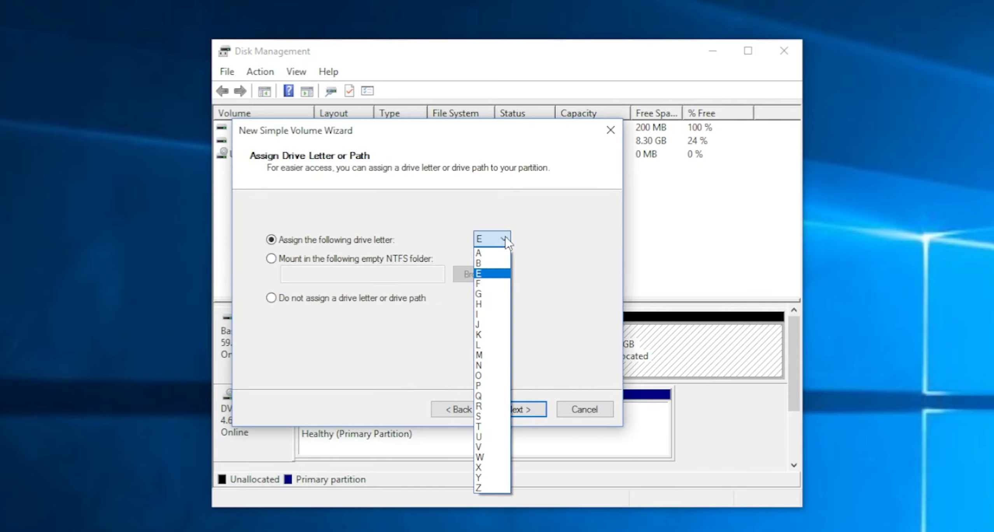
left_click(482, 294)
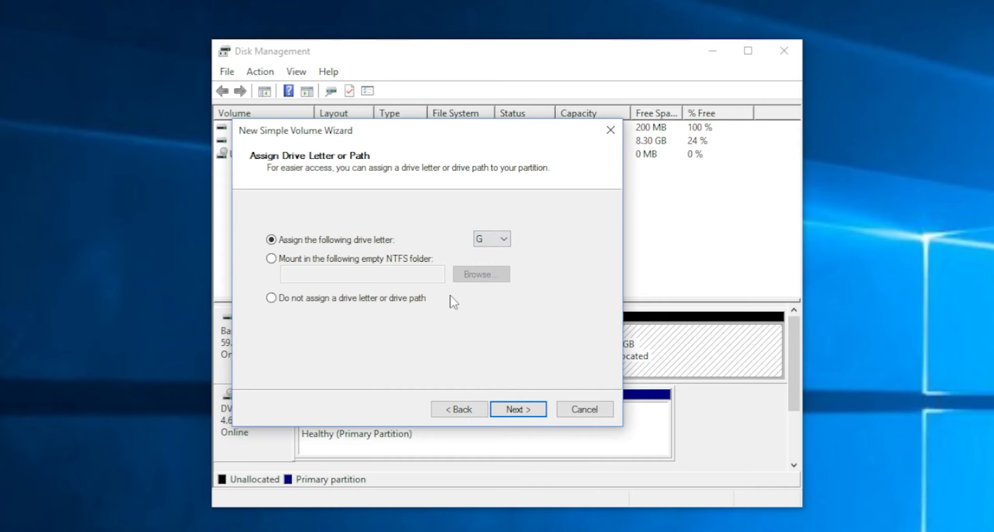
left_click(499, 415)
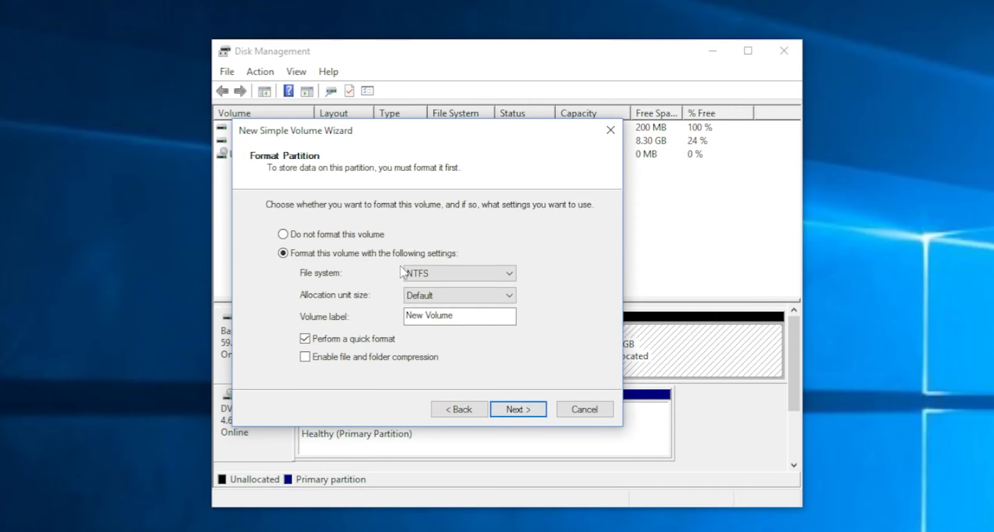
Create the volume as NTFS with default allocation unit size, label Linux and file and folder compression enabled, and close Disk Management.
left_click(434, 275)
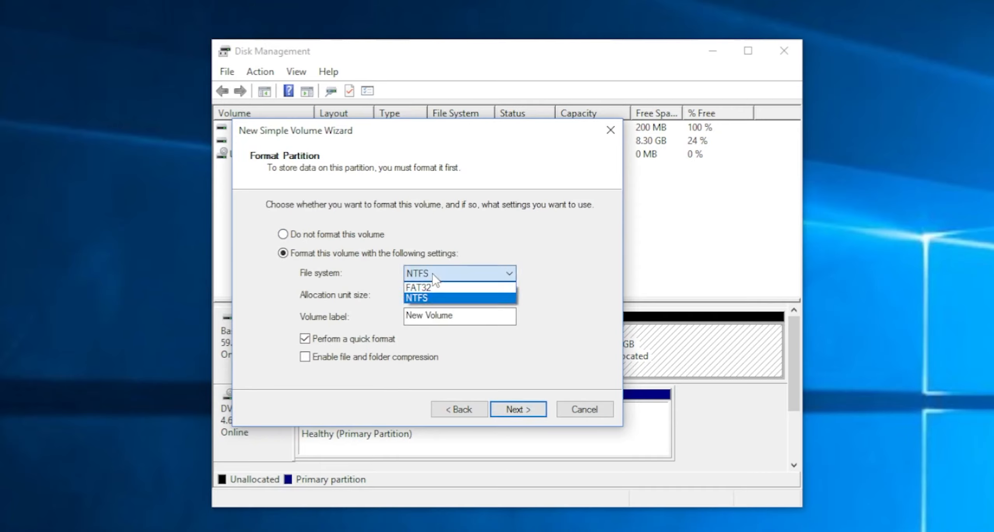
left_click(422, 298)
left_click(445, 298)
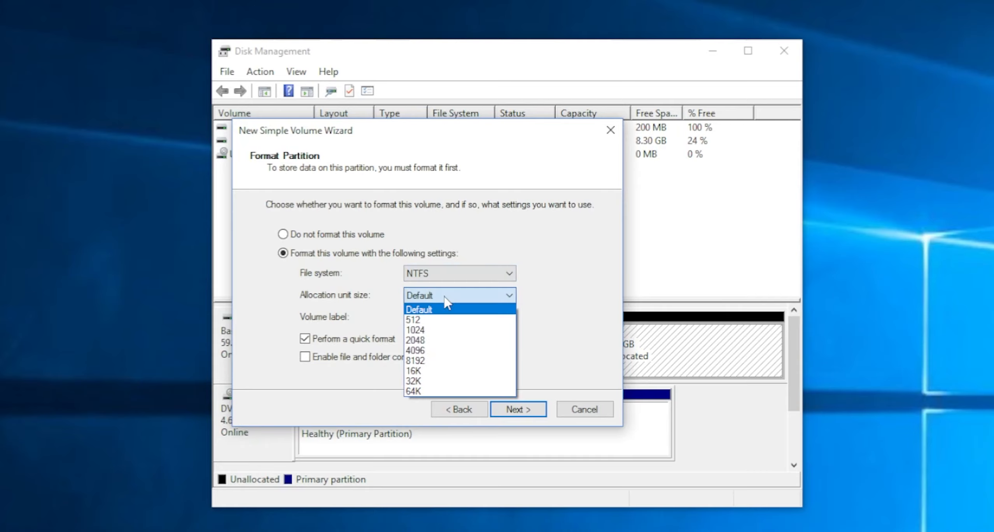
left_click(472, 299)
key("Tab")
key("End")
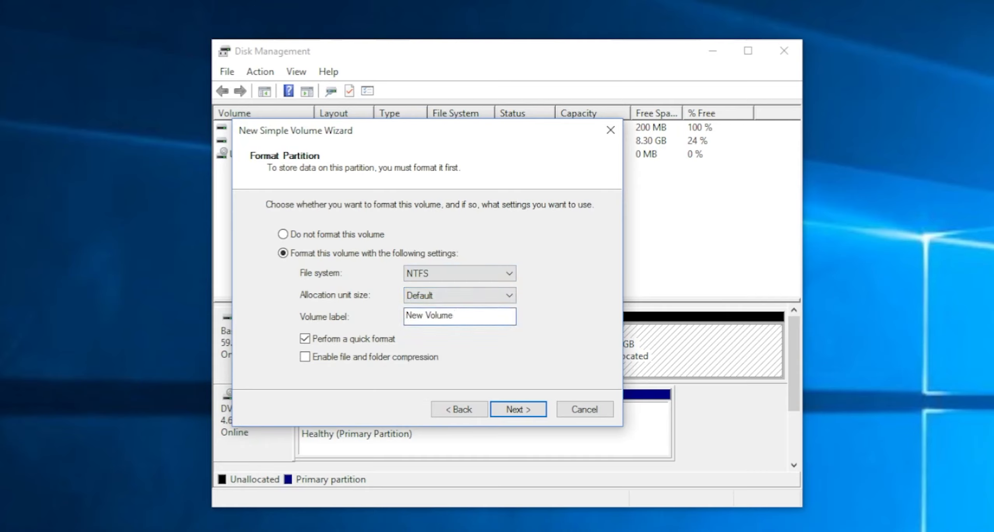
key("shift+Home")
type("Linux")
left_click(306, 357)
left_click(516, 409)
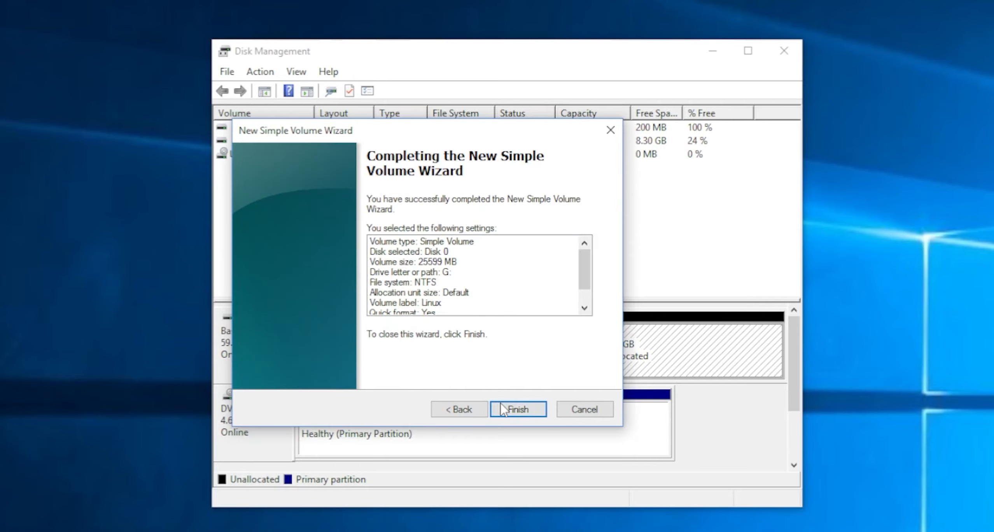
left_click(513, 409)
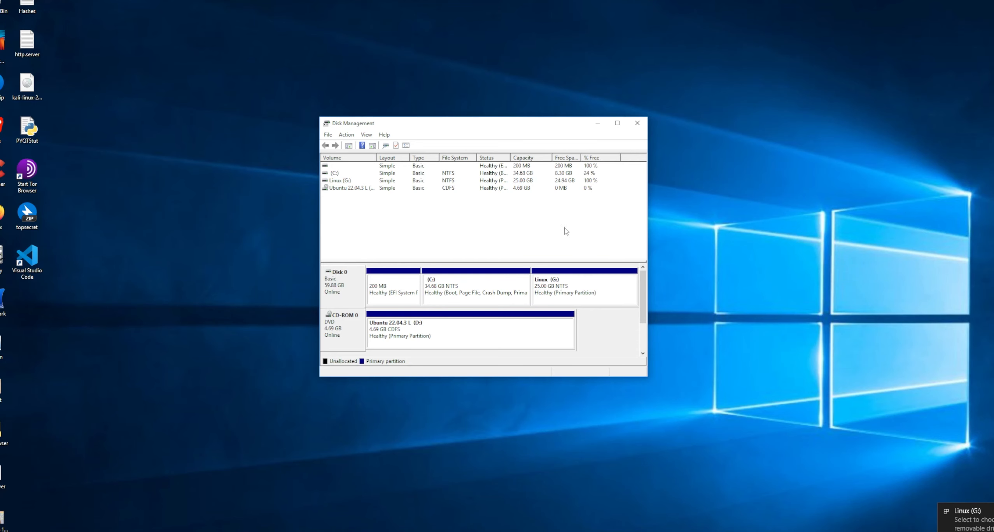
left_click(637, 123)
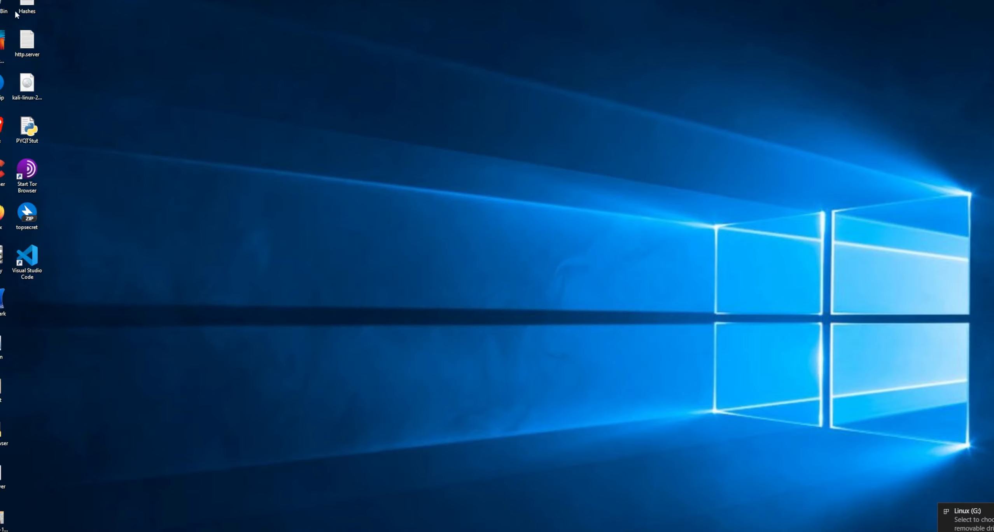
Open This PC in File Explorer and rename the Linux (G:) drive to Local Disk G in its properties.
double_click(7, 7)
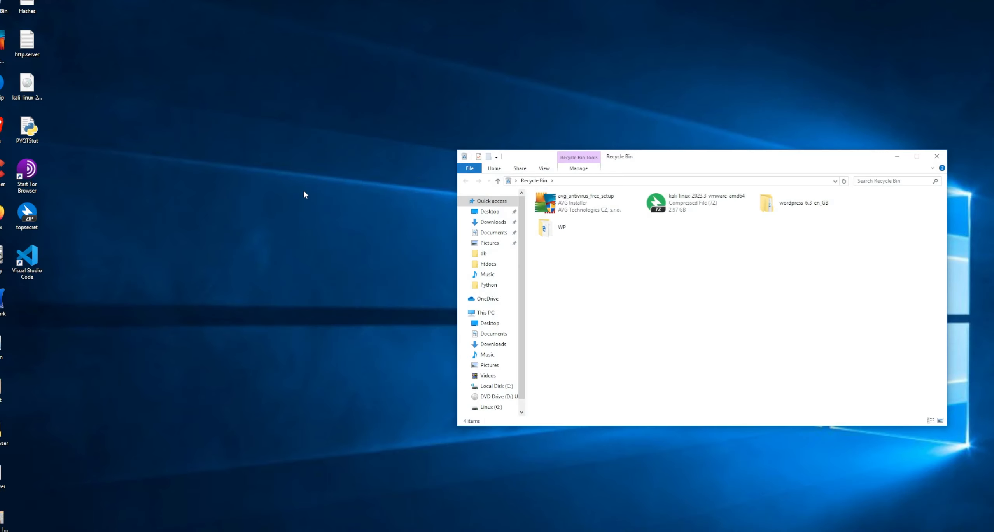
left_click(486, 312)
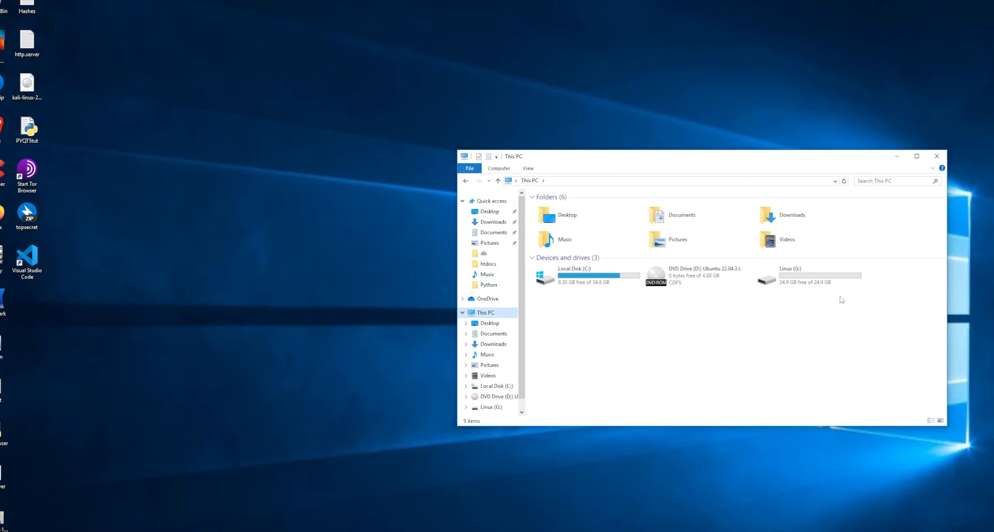
right_click(784, 279)
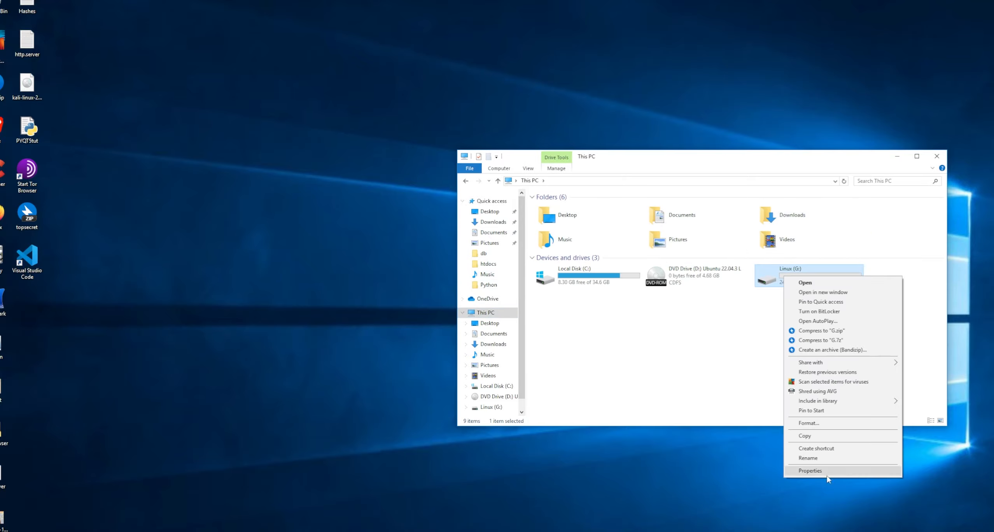
left_click(809, 473)
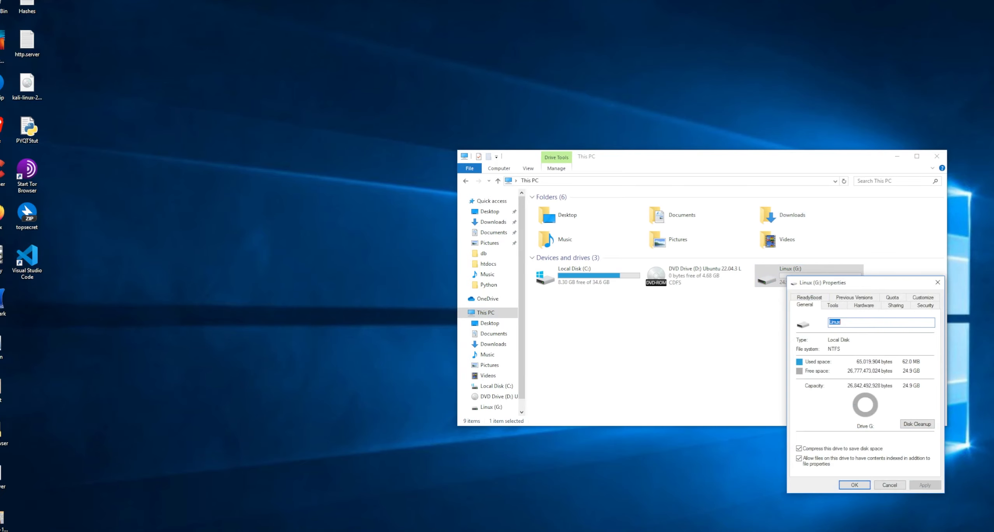
type("Locsa")
type(" Disk G")
left_click(924, 485)
left_click(852, 485)
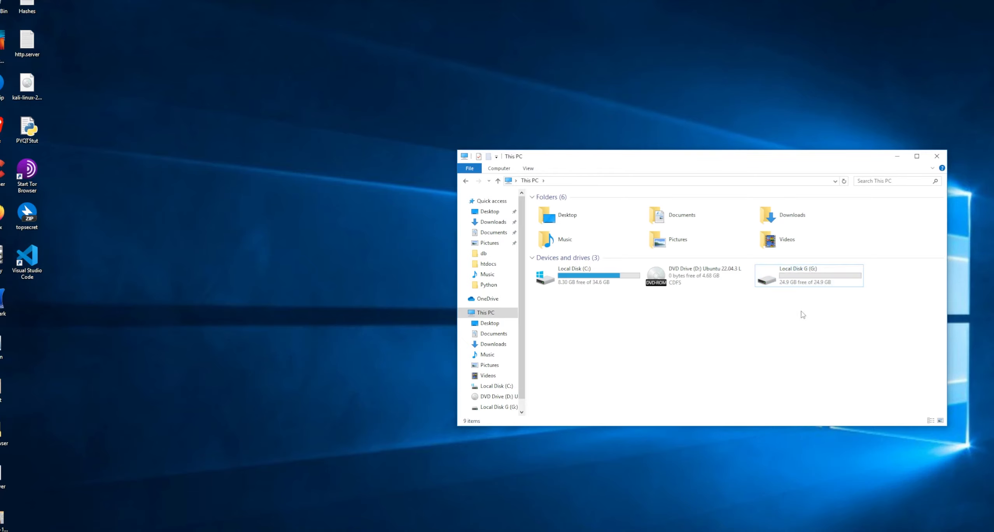
Review the properties of the G: drive without changes, look over the listed drives, and close File Explorer.
right_click(801, 280)
left_click(827, 475)
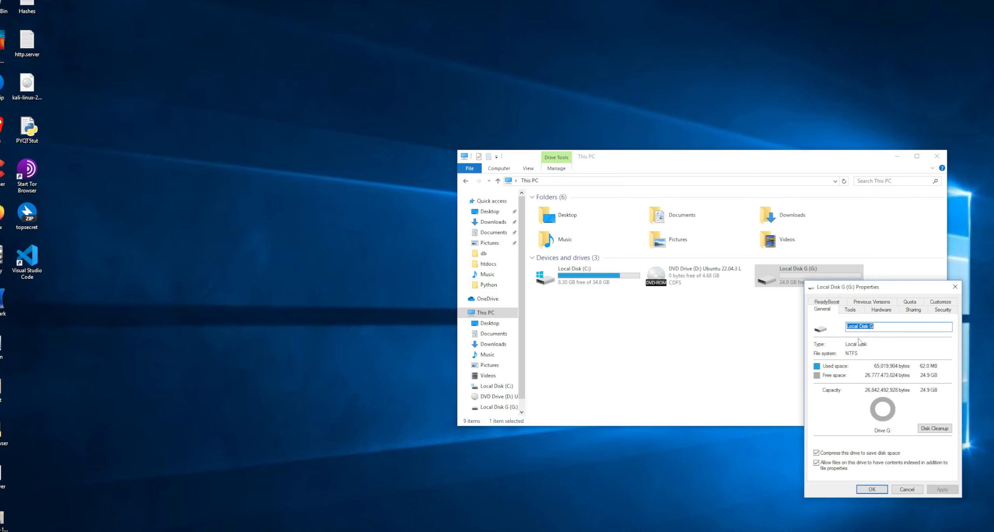
left_click(908, 489)
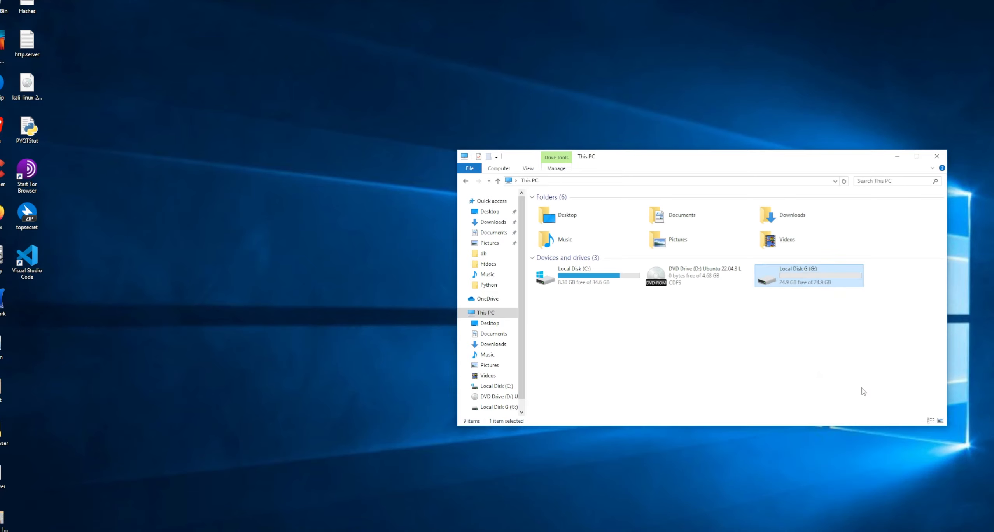
left_click(822, 323)
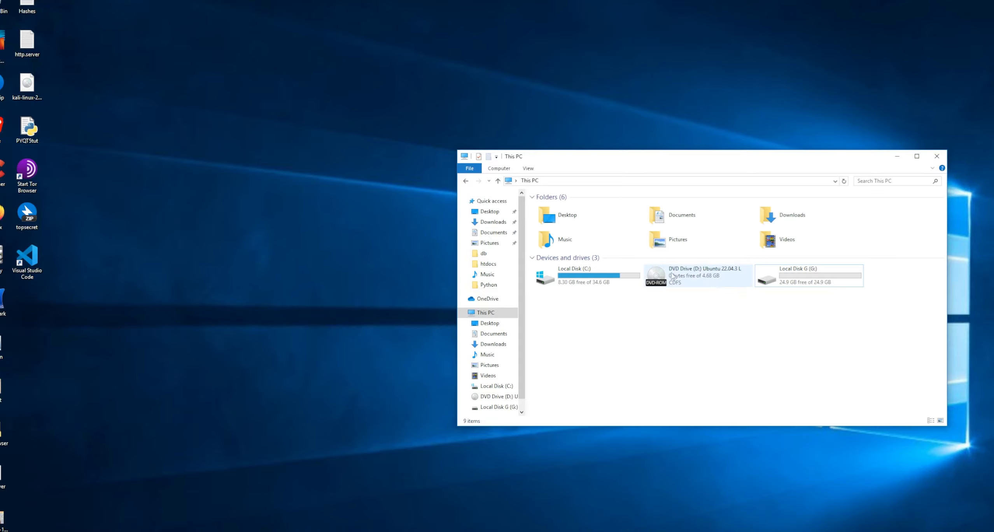
left_click(694, 275)
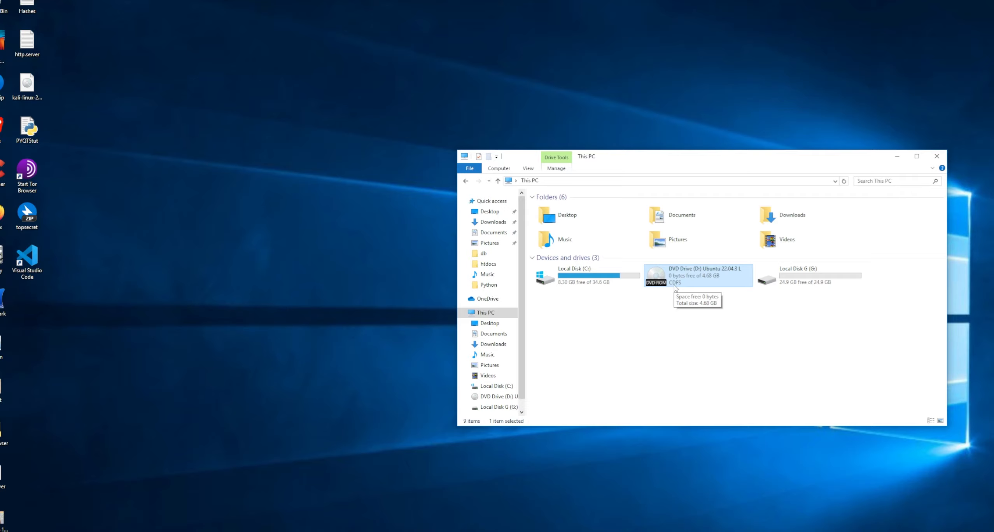
left_click(802, 289)
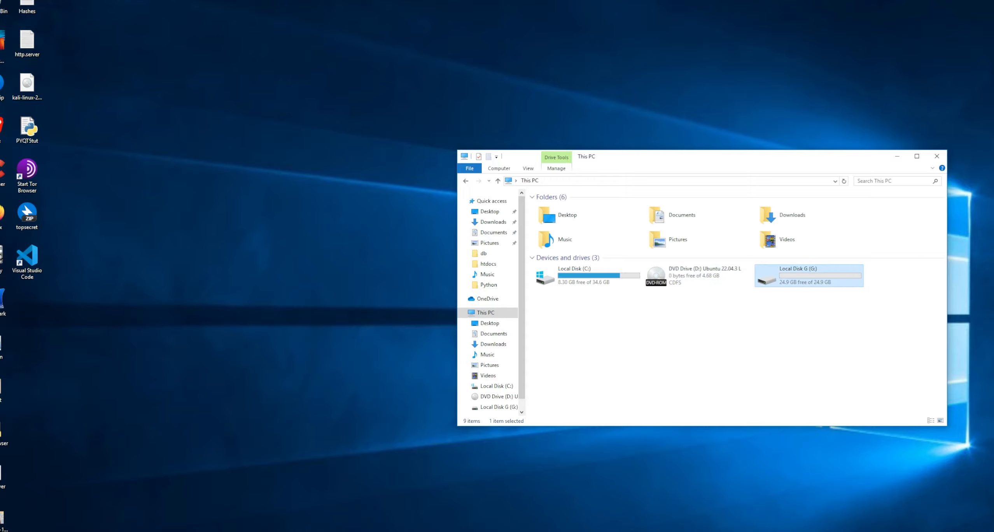
left_click(938, 156)
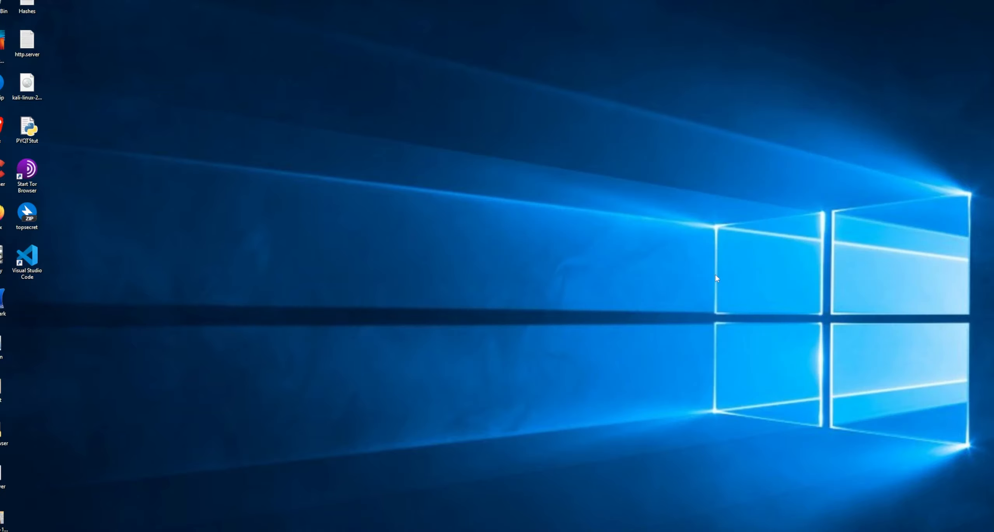